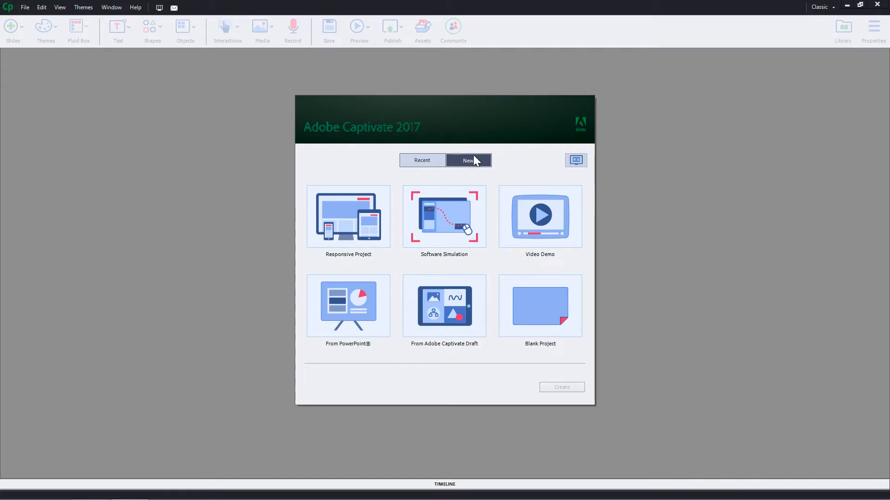
# - Start a new project From PowerPoint using the Presentation file, 11 slides at 1920×1080
pyautogui.doubleClick(354, 322)
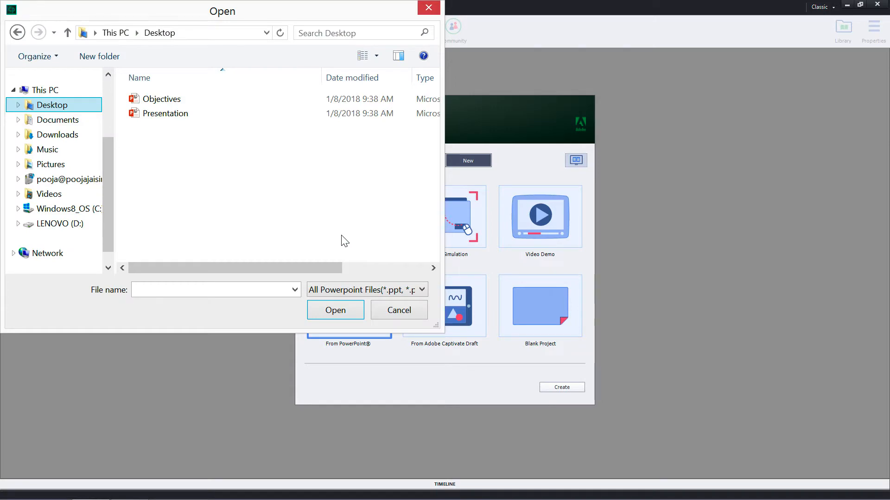
pyautogui.click(195, 115)
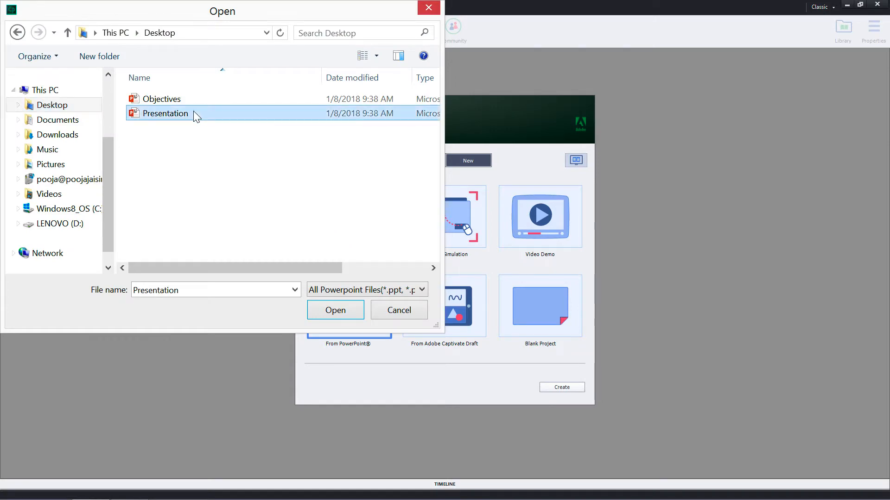
pyautogui.click(336, 311)
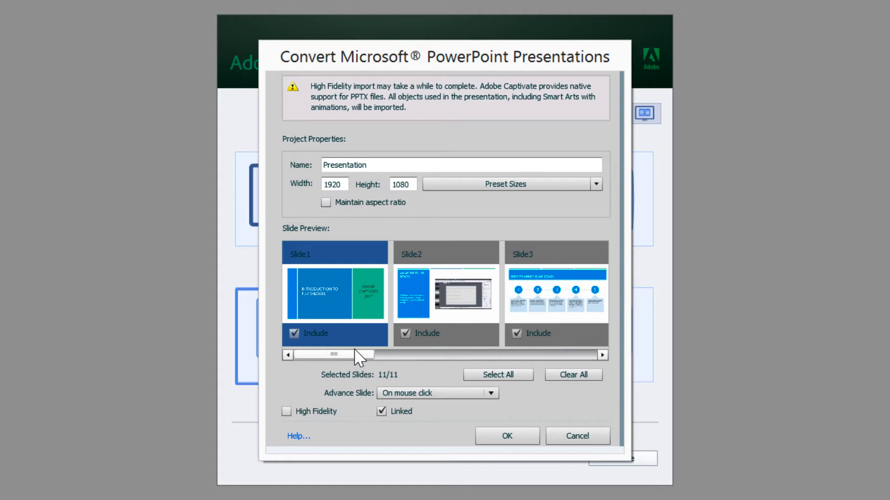
pyautogui.moveTo(355, 355)
pyautogui.mouseDown()
pyautogui.moveTo(507, 370)
pyautogui.moveTo(470, 380)
pyautogui.mouseUp()
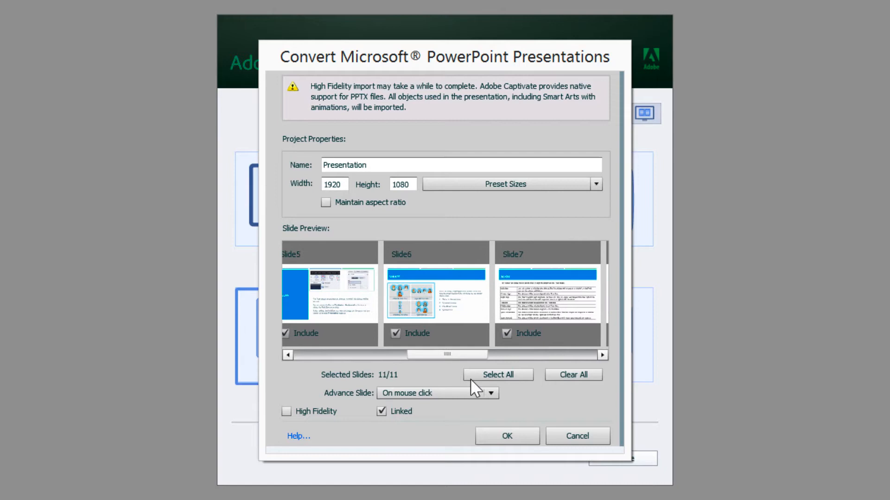
pyautogui.click(397, 334)
pyautogui.click(396, 334)
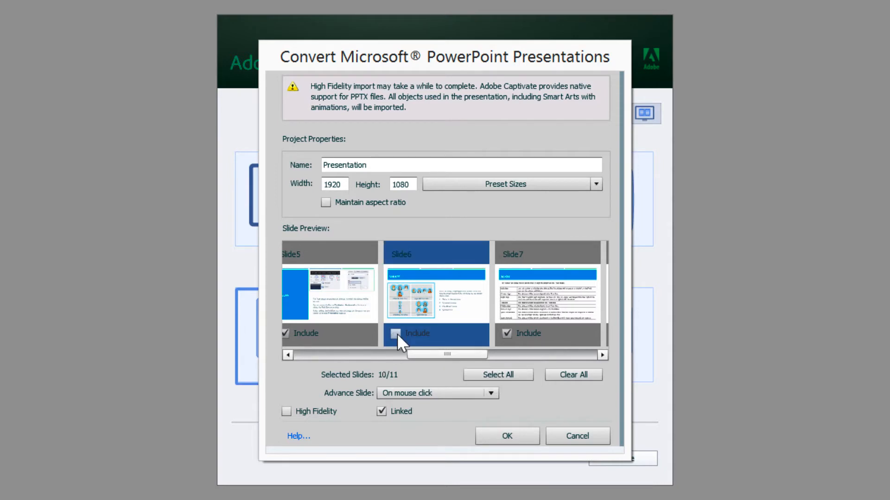
pyautogui.click(395, 334)
pyautogui.click(480, 395)
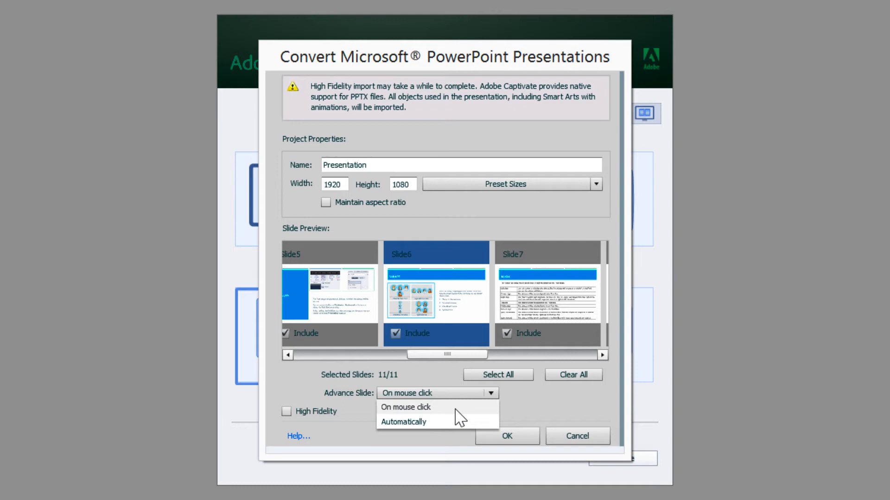
# - Convert the presentation with Advance Slide on mouse click and High Fidelity enabled
pyautogui.click(461, 410)
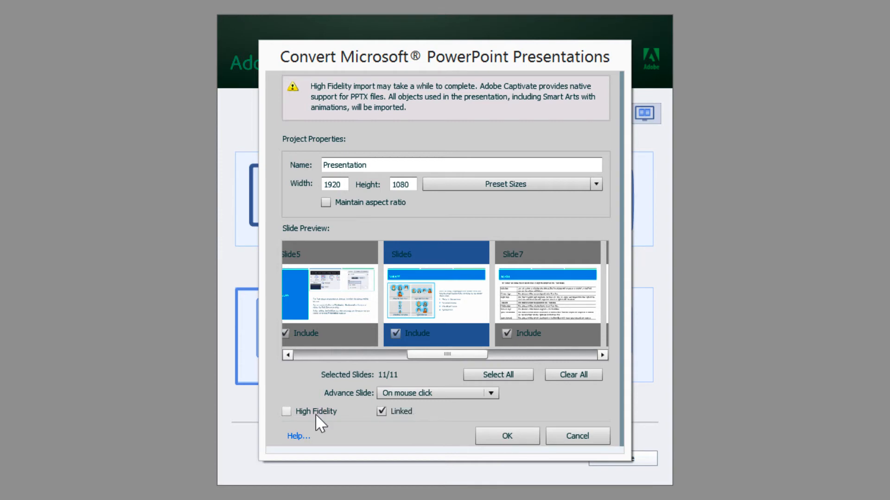
pyautogui.click(286, 412)
pyautogui.click(510, 438)
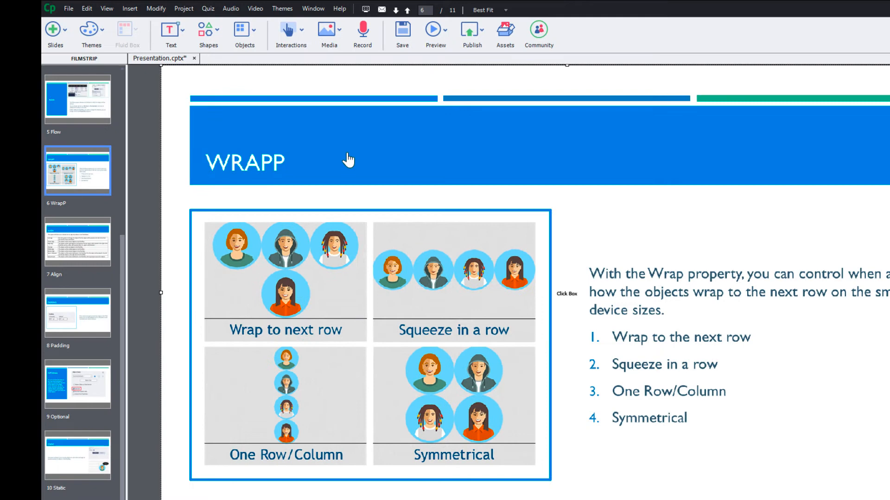
# - Edit slide 6 in PowerPoint so its title reads WRAP instead of WRAPP, saved back to Captivate
pyautogui.rightClick(349, 161)
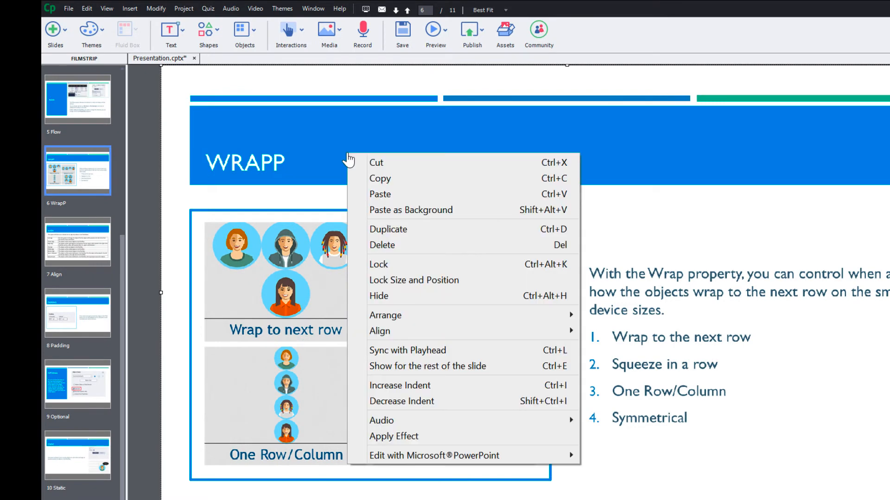
pyautogui.moveTo(434, 455)
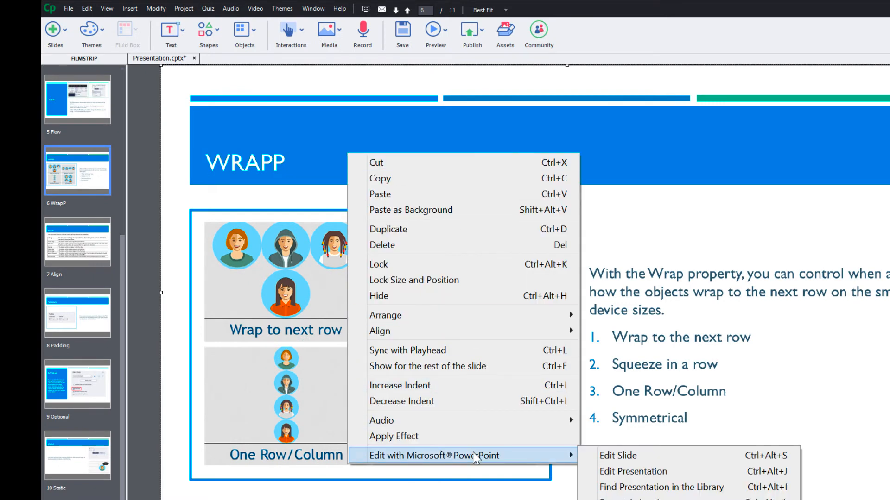
pyautogui.click(618, 456)
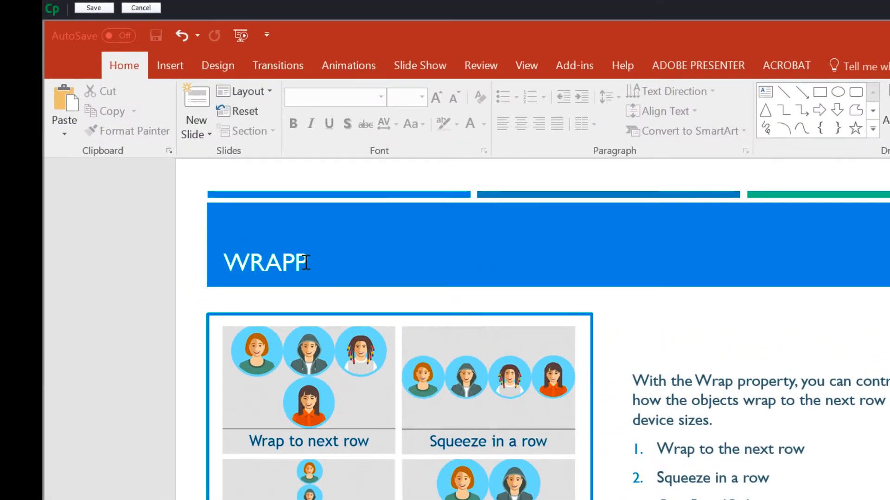
pyautogui.press('BackSpace')
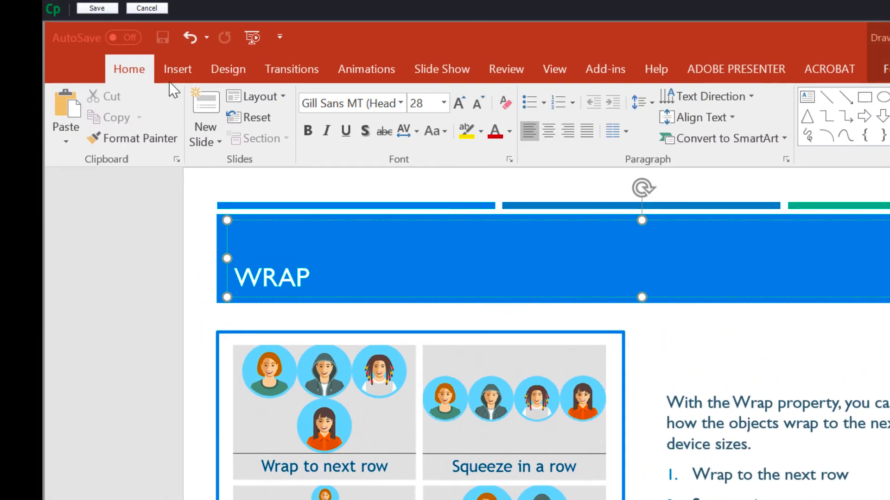
pyautogui.click(102, 8)
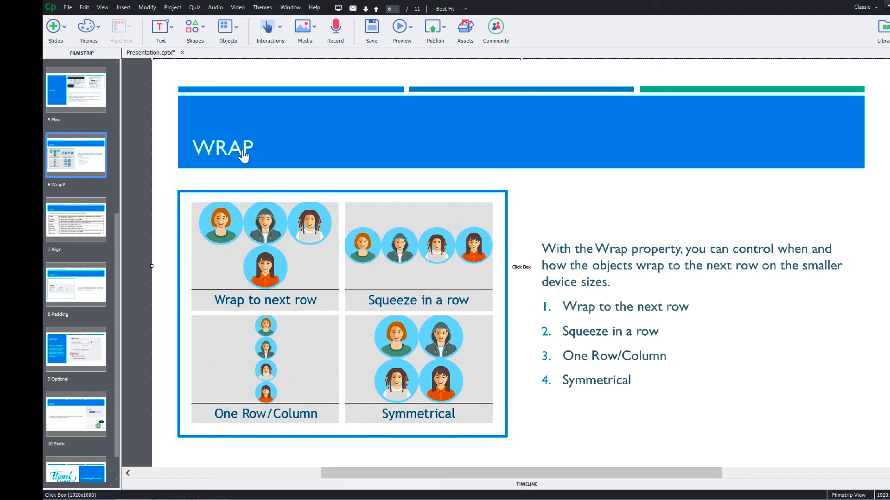
pyautogui.rightClick(331, 115)
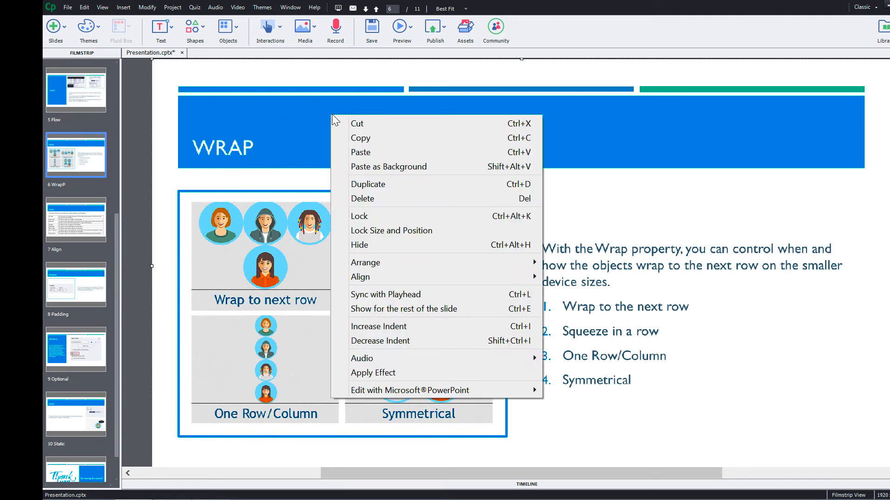
pyautogui.moveTo(409, 390)
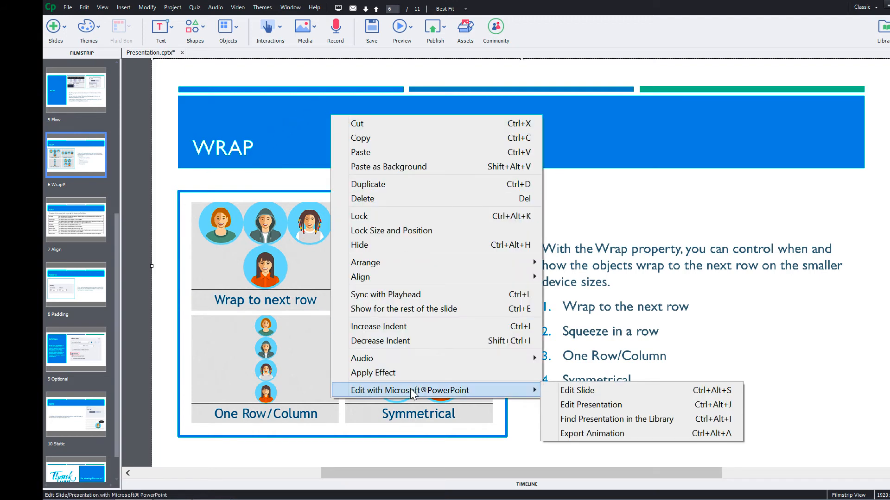
pyautogui.click(594, 405)
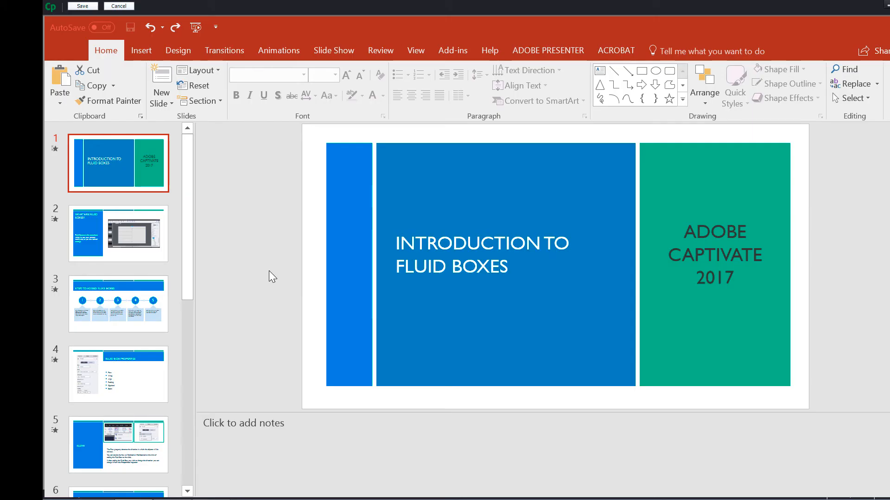
pyautogui.click(92, 6)
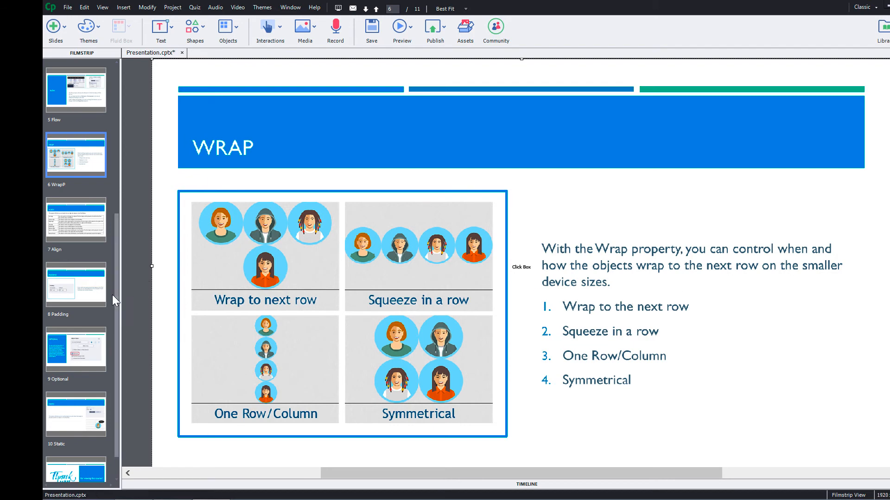
pyautogui.scroll(1, 114, 293)
pyautogui.scroll(5, 112, 222)
# - Select the Introduction to Fluid Boxes slide and choose to insert a PowerPoint slide
pyautogui.click(75, 84)
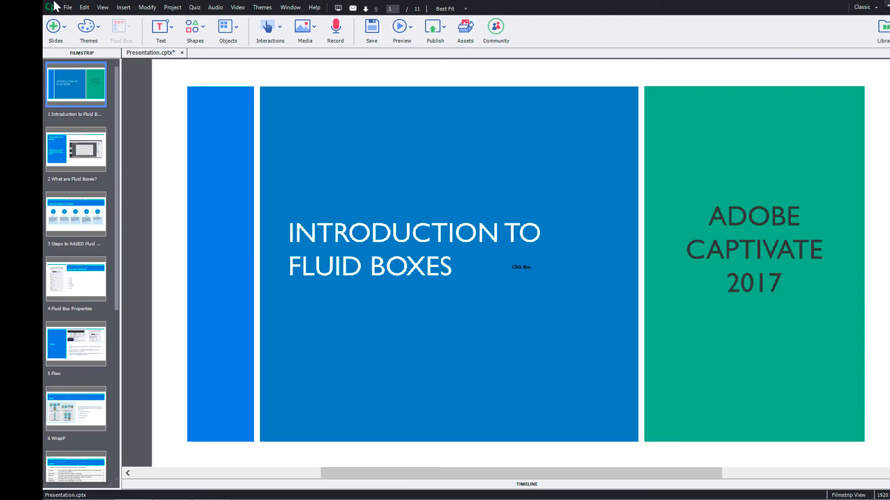
pyautogui.click(55, 26)
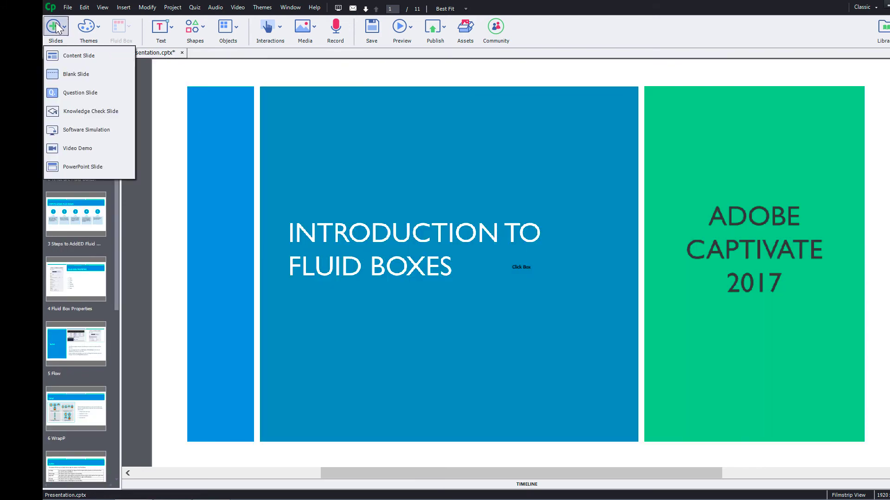
pyautogui.click(111, 169)
# - Insert Objectives.pptx after the current slide, converted as slide 2
pyautogui.click(197, 216)
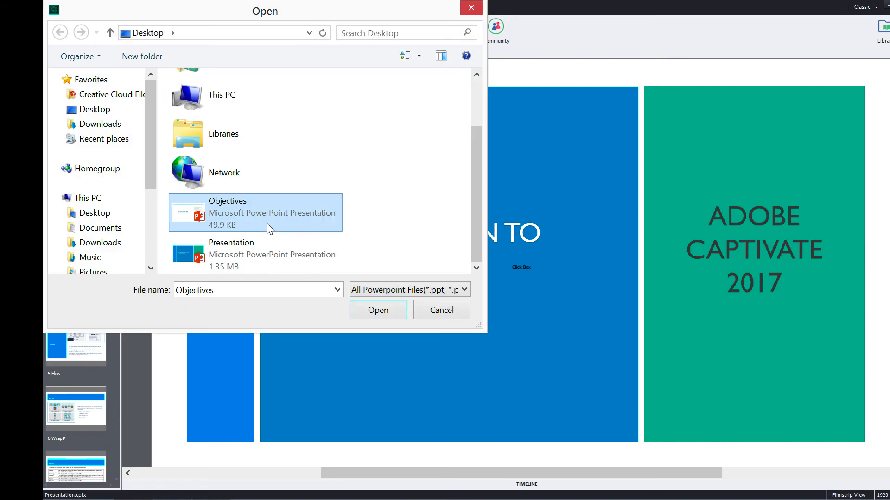
pyautogui.click(392, 314)
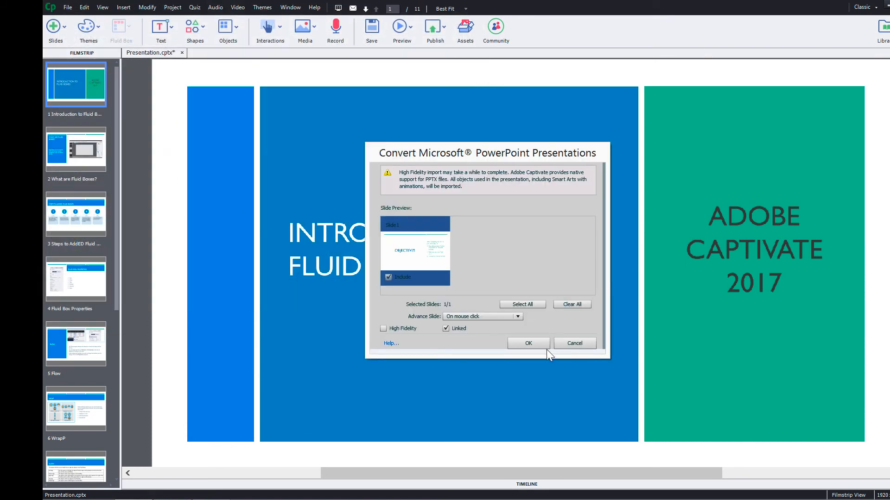
pyautogui.click(536, 343)
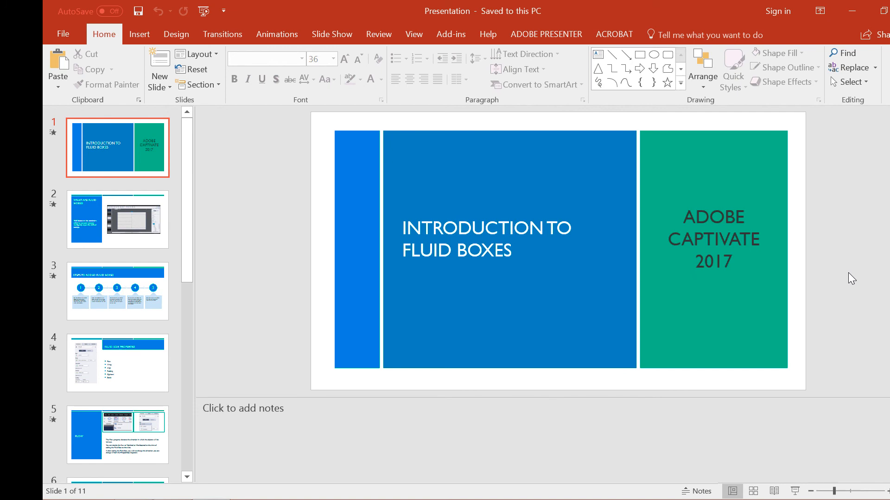
# - Select all ADOBE CAPTIVATE 2017 text on the title slide and colour it white
pyautogui.click(737, 259)
pyautogui.hotkey('ctrl', 'z')
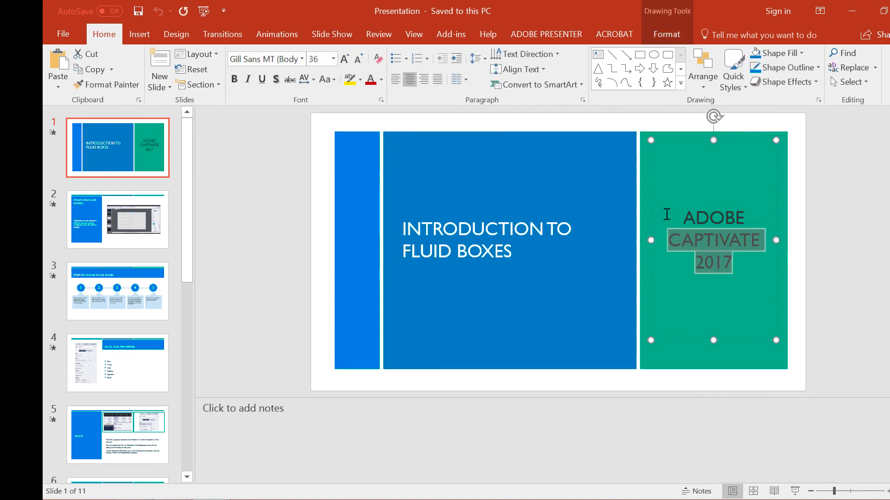
pyautogui.click(834, 279)
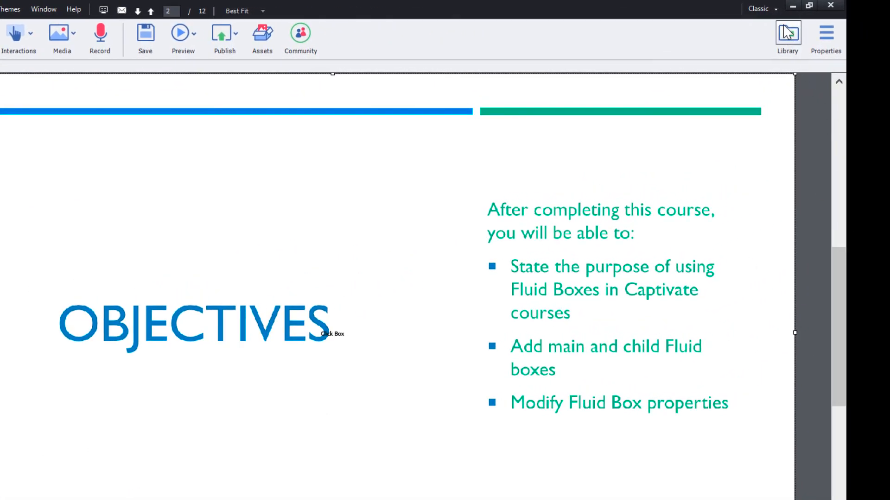
# - Update the Presentation library item to sync, then view slide 1 with white title text
pyautogui.click(788, 33)
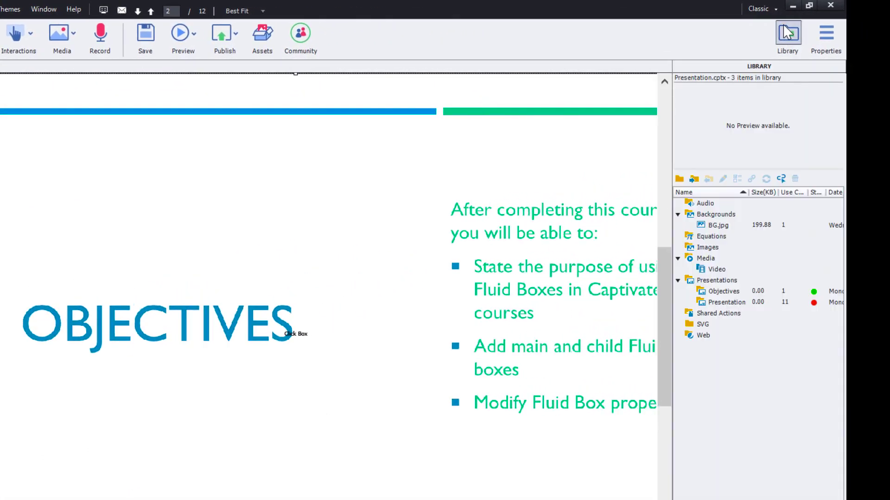
pyautogui.click(814, 304)
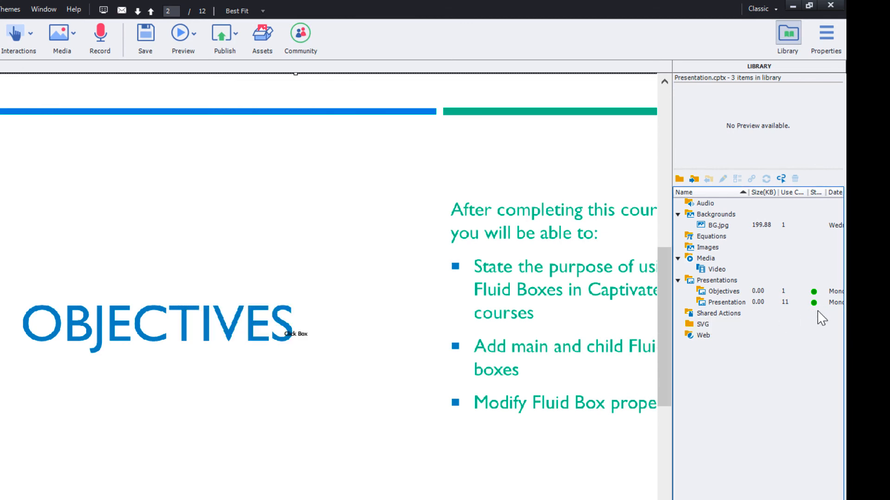
pyautogui.press('pageup')
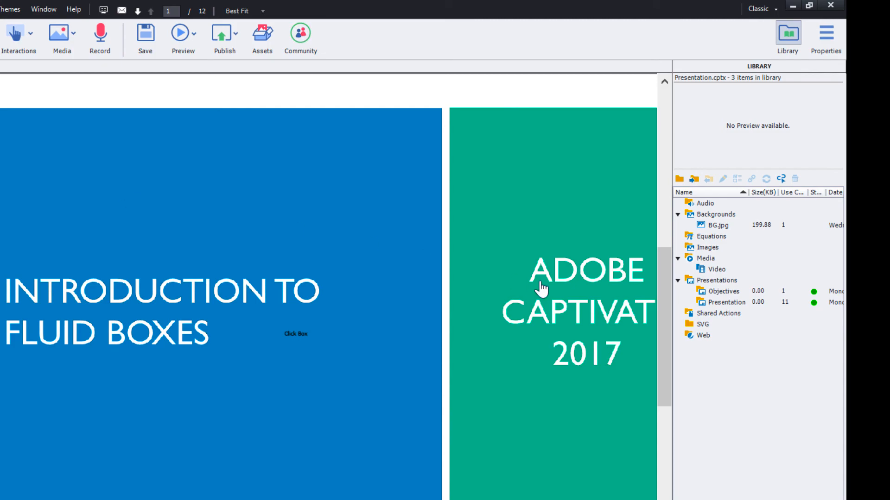